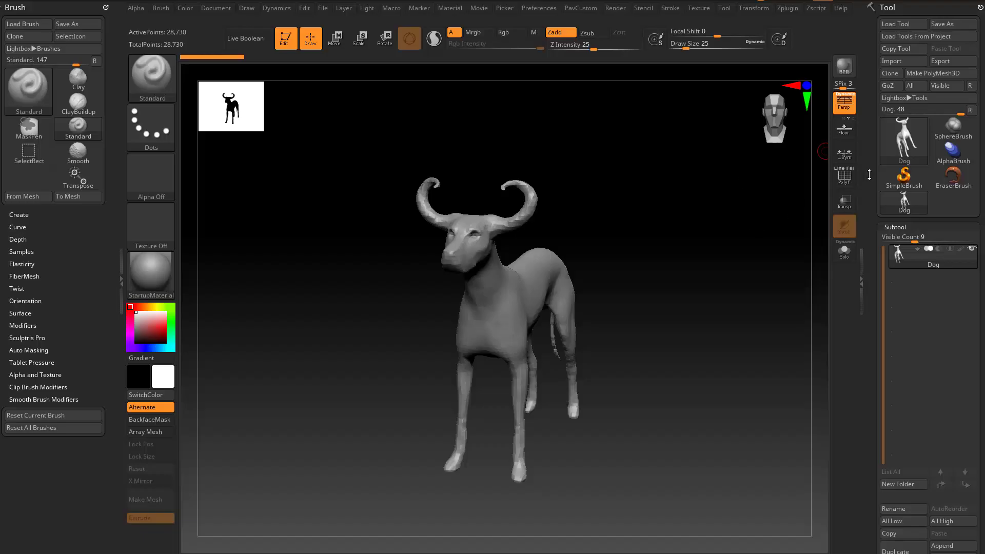
Set the draw size to 39 and examine the Performance section of the preferences
drag(869, 174, 869, 173)
key(s)
drag(702, 218, 706, 219)
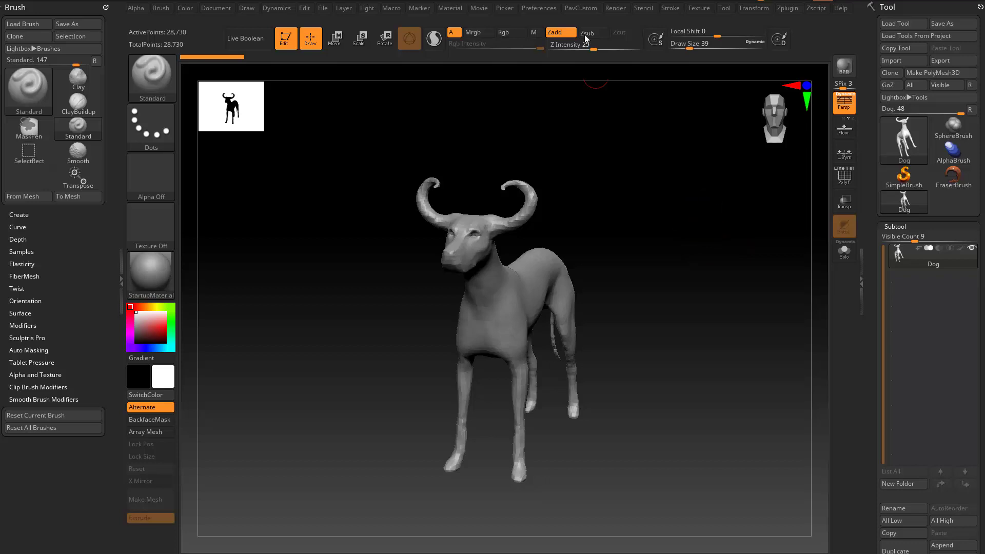
click(540, 9)
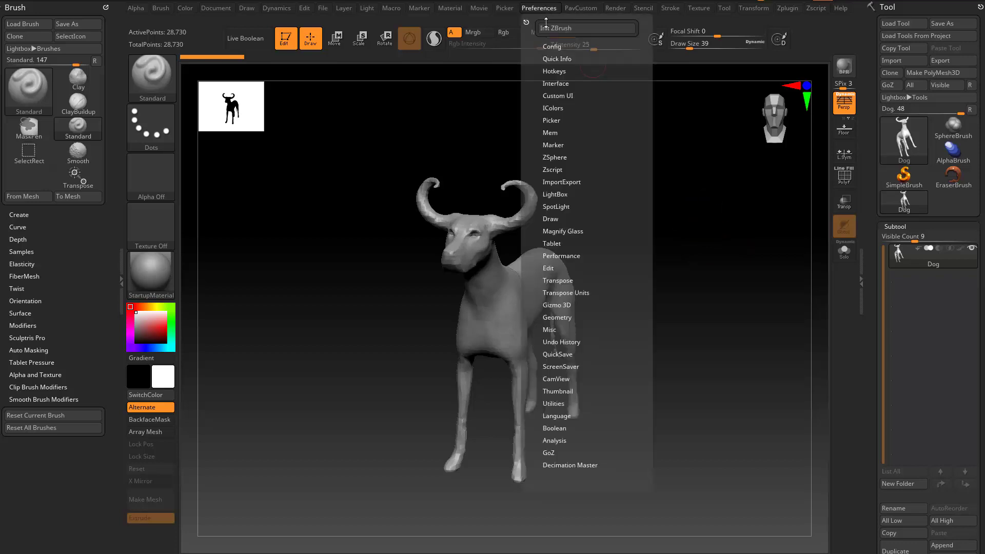
click(559, 255)
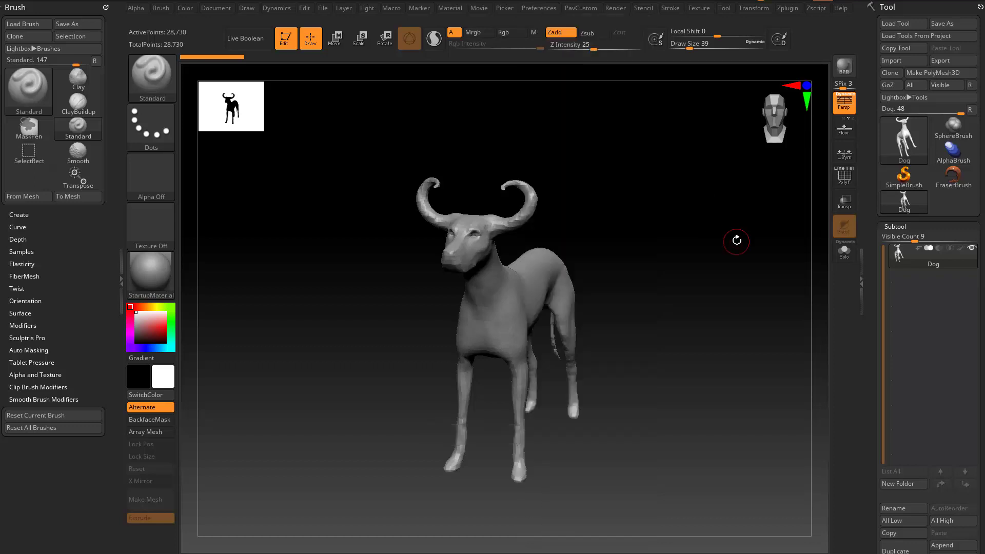
Turn off perspective, then reset the transform gizmo's orientation and centre it on the dog's unmasked mesh
drag(736, 237, 802, 171)
click(844, 104)
key(w)
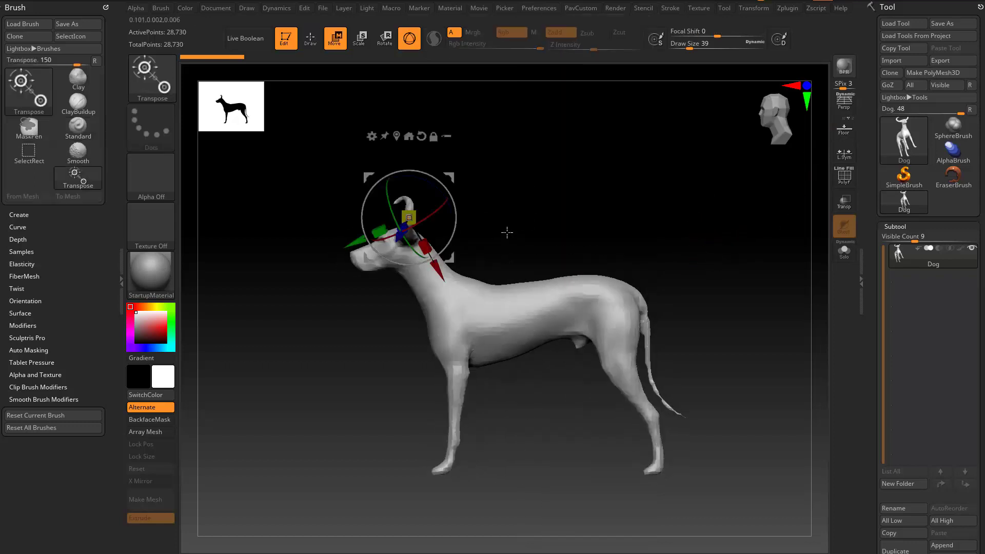
alt+click(421, 136)
alt+click(397, 136)
drag(515, 268, 519, 243)
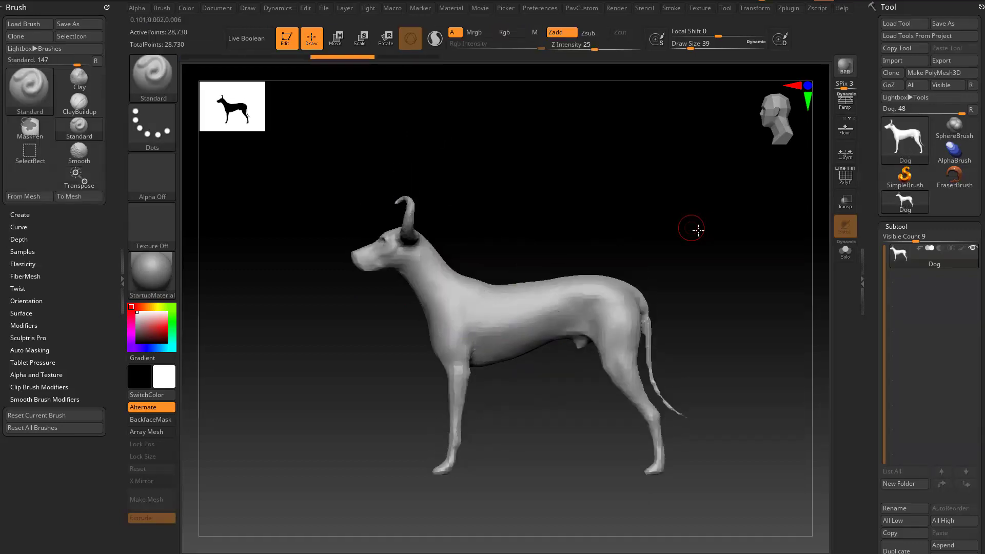
drag(692, 226, 823, 187)
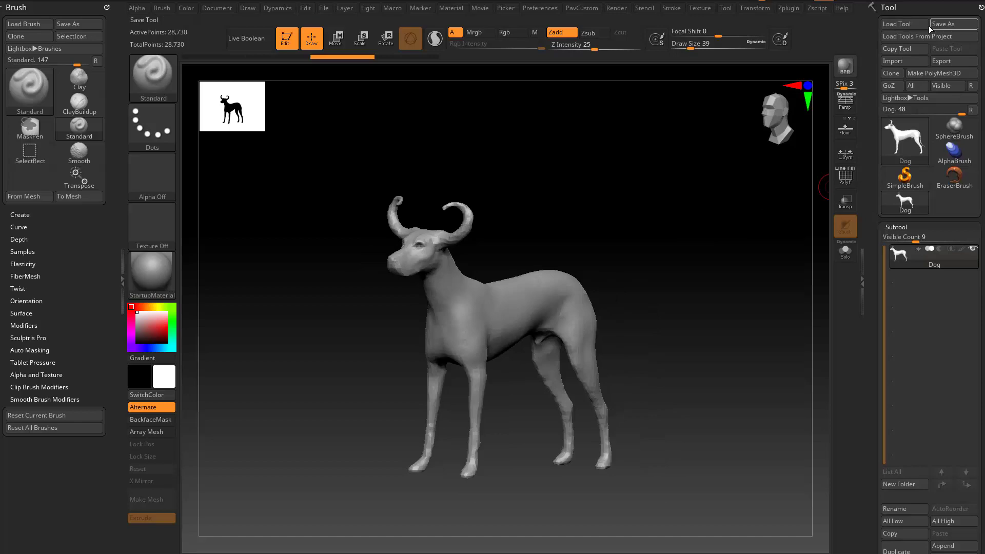
Examine the file formats offered for exporting the mesh, then cancel the export
click(939, 62)
click(309, 517)
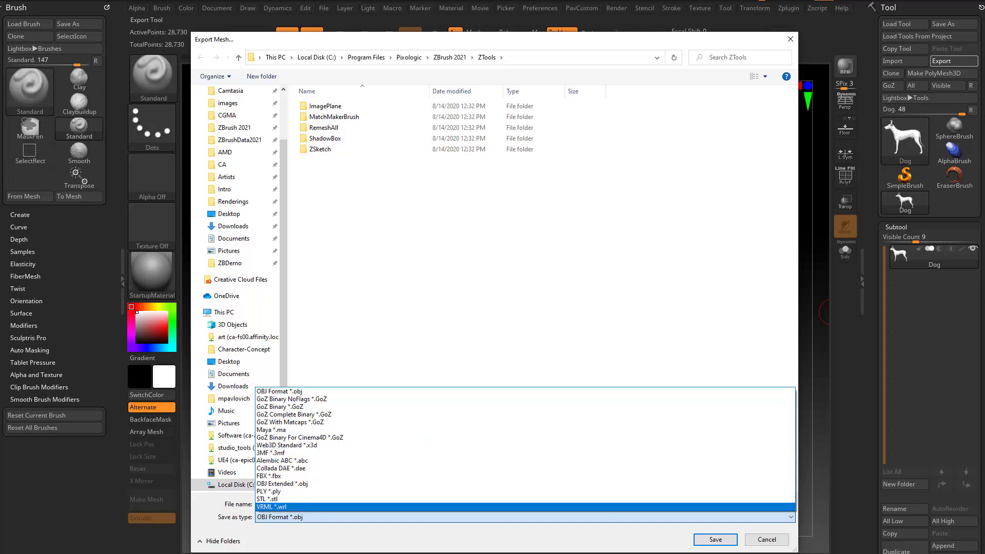
click(779, 541)
click(769, 540)
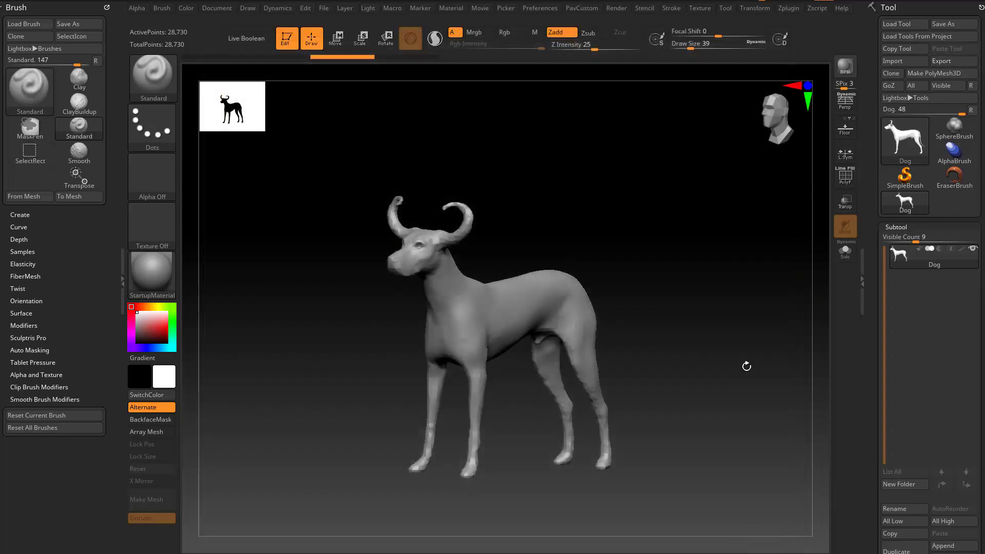
alt+drag(577, 159, 618, 229)
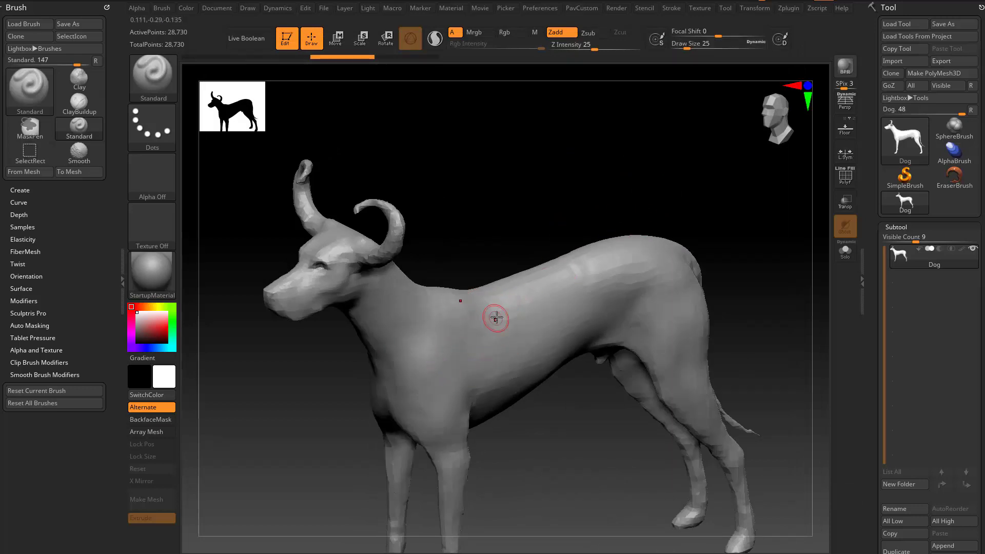
drag(495, 316, 489, 372)
key(ctrl+z)
Carve one spiral groove on the dog's shoulder and a broader one on its flank with the DamStandard brush
key(b)
key(d)
key(s)
mouse_move(469, 320)
mouse_down()
mouse_move(485, 390)
mouse_move(462, 379)
mouse_up()
drag(572, 396, 551, 391)
key(bracketright)
key(bracketright)
mouse_move(536, 343)
mouse_down()
mouse_move(580, 355)
mouse_move(595, 323)
mouse_up()
drag(667, 217, 629, 249)
key(bracketleft)
key(bracketleft)
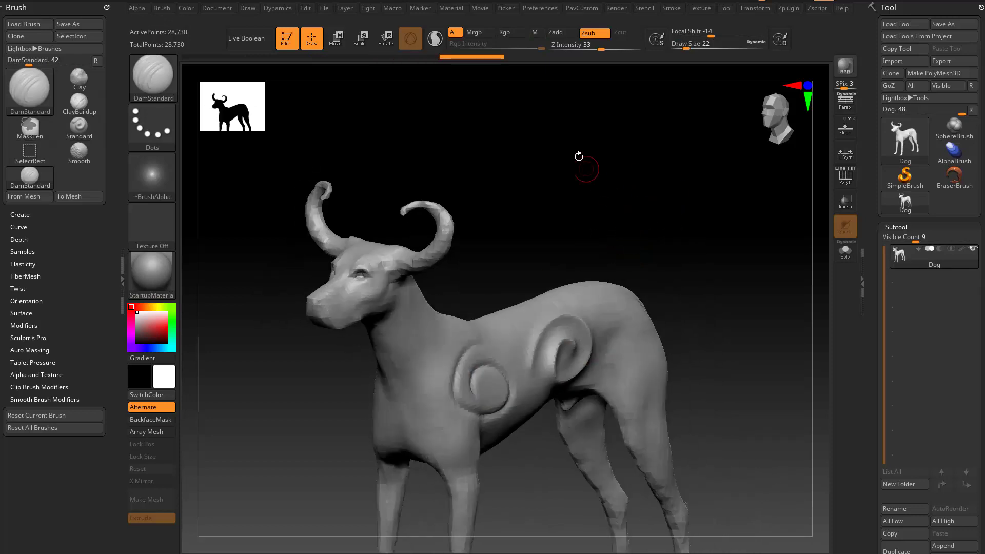
Run the detail-enhancing macro on the dog mesh
click(402, 11)
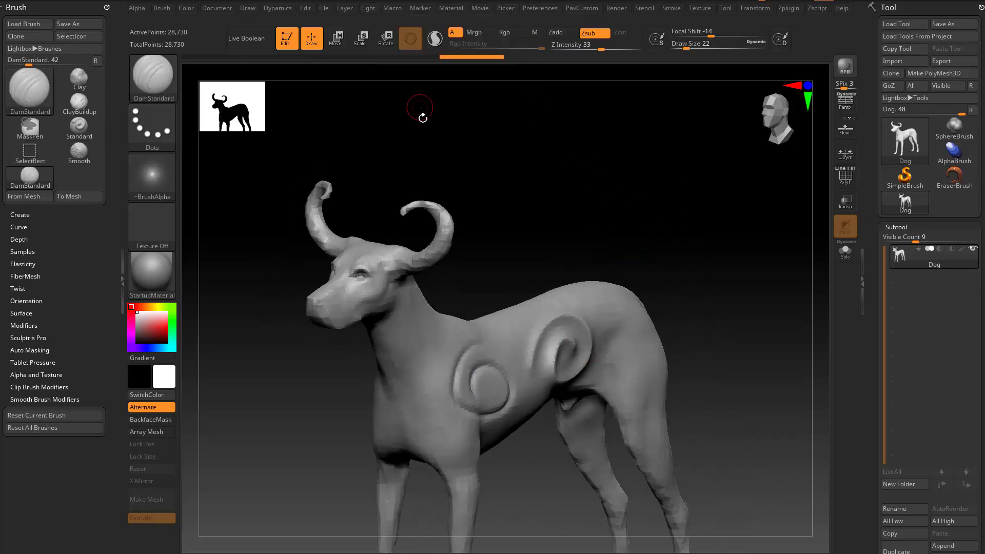
click(395, 8)
shift+click(412, 60)
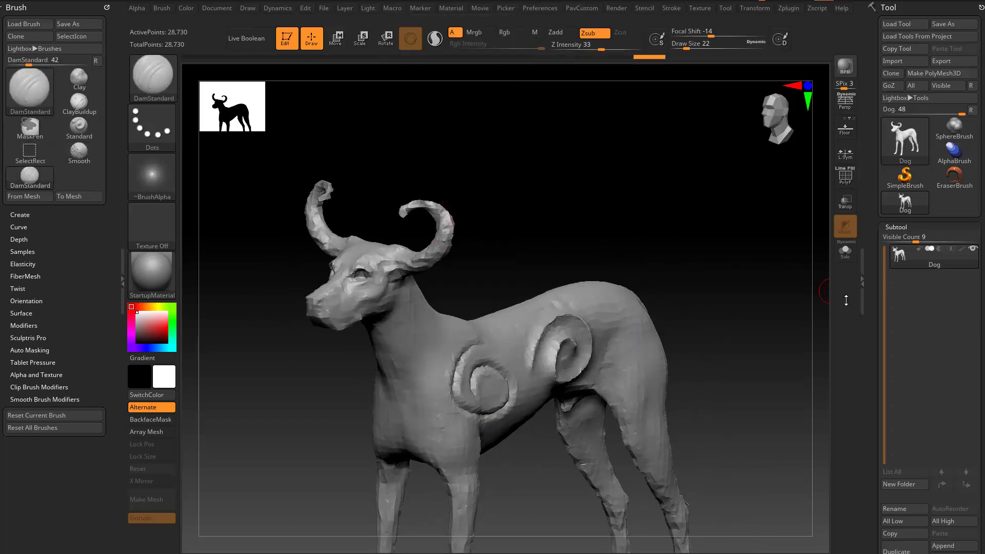
Set the Enhanced layer's intensity to about 0.52 and hide the layer
drag(869, 309, 885, 185)
click(896, 202)
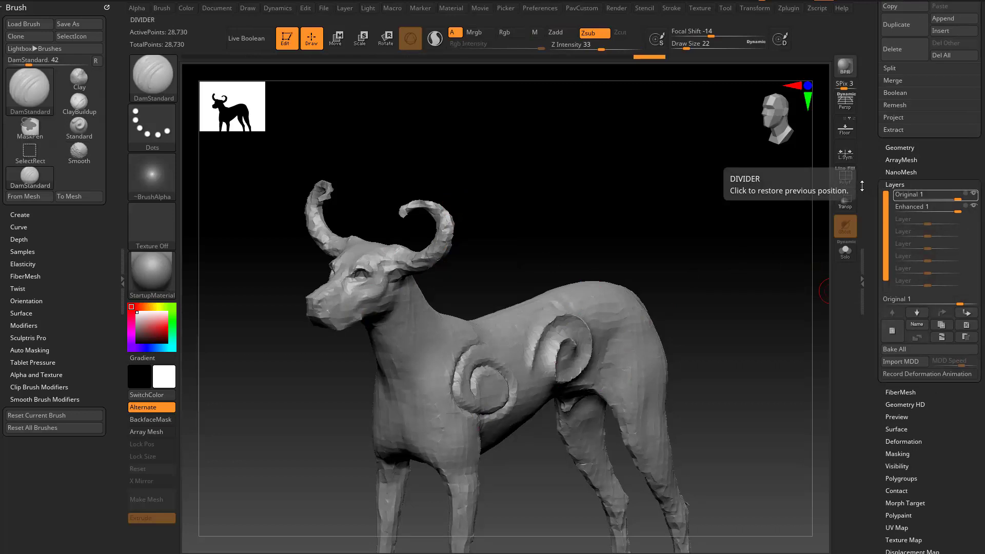
drag(780, 257, 736, 262)
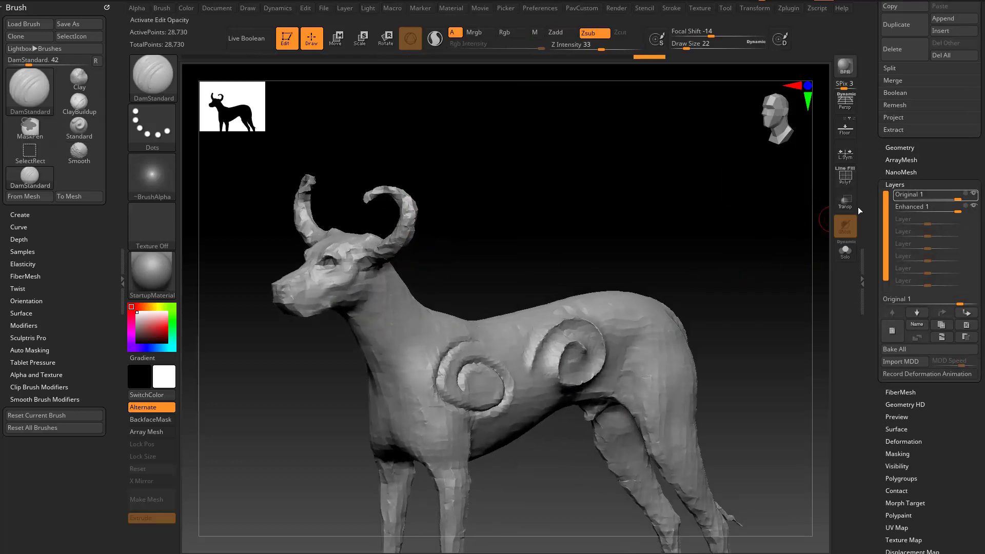
mouse_move(956, 208)
mouse_down()
mouse_move(918, 213)
mouse_move(951, 220)
mouse_move(938, 219)
mouse_up()
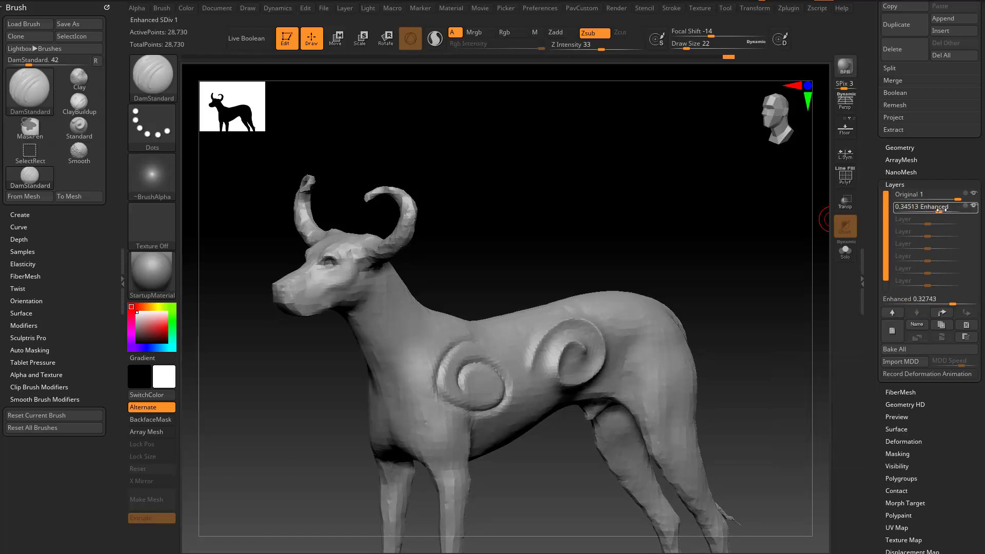
drag(941, 209, 979, 209)
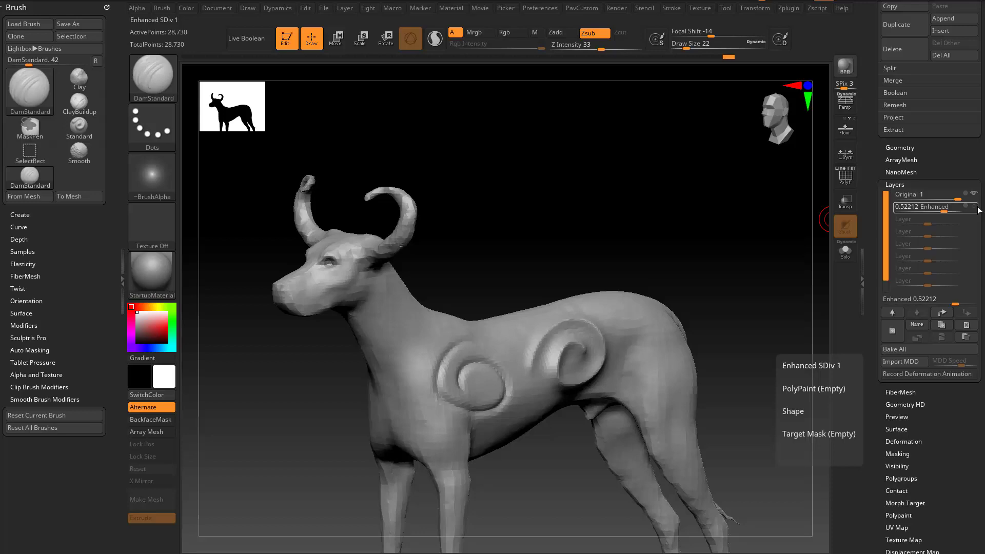
Compare the sculpt with its stored morph target by switching to it and back, and delete that morph target
scroll(907, 258, down, 5)
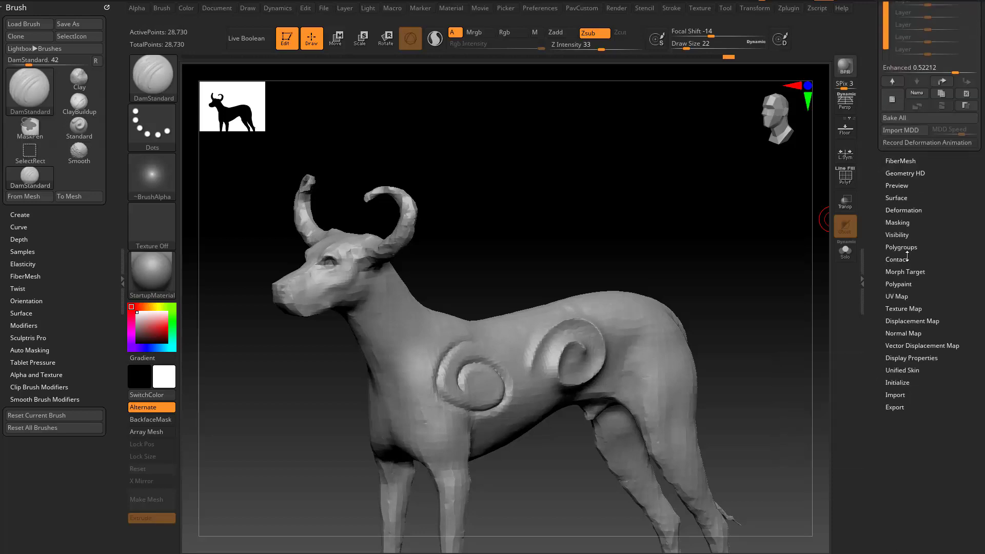
click(905, 272)
scroll(893, 254, up, 4)
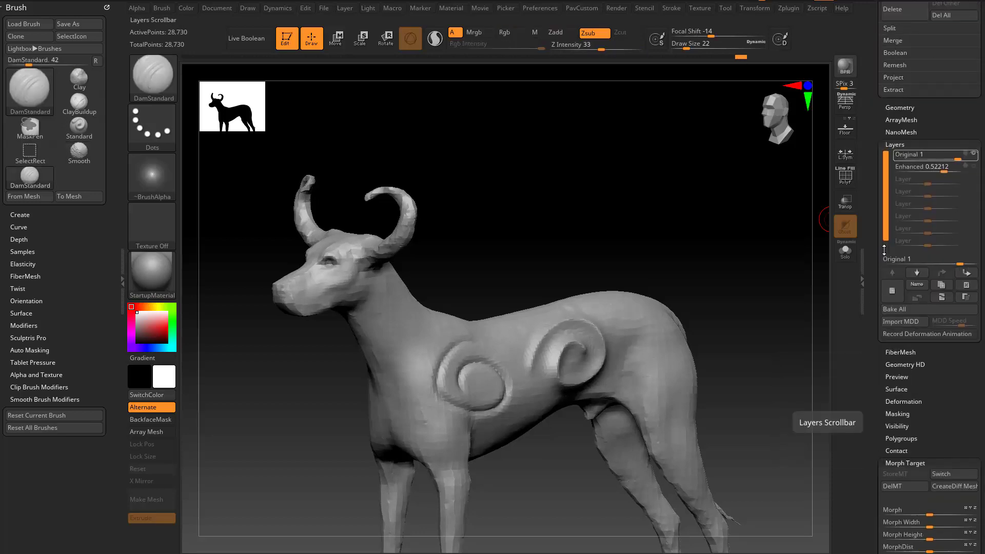
scroll(879, 357, down, 2)
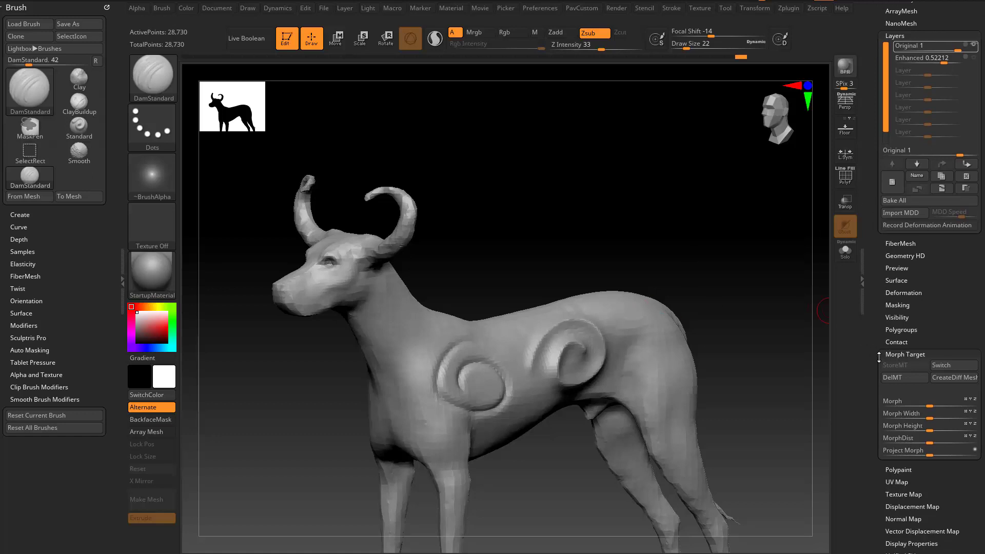
click(942, 365)
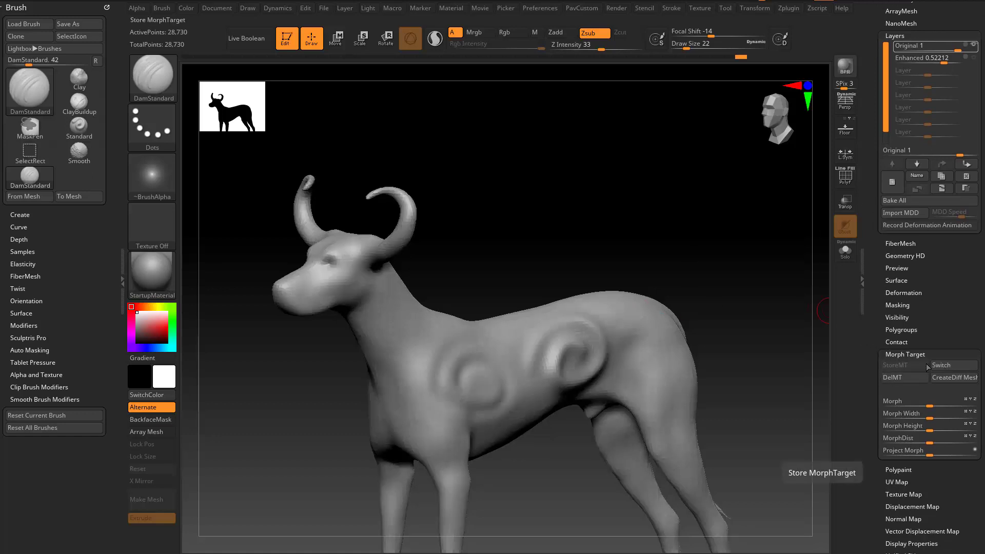
click(935, 366)
click(901, 380)
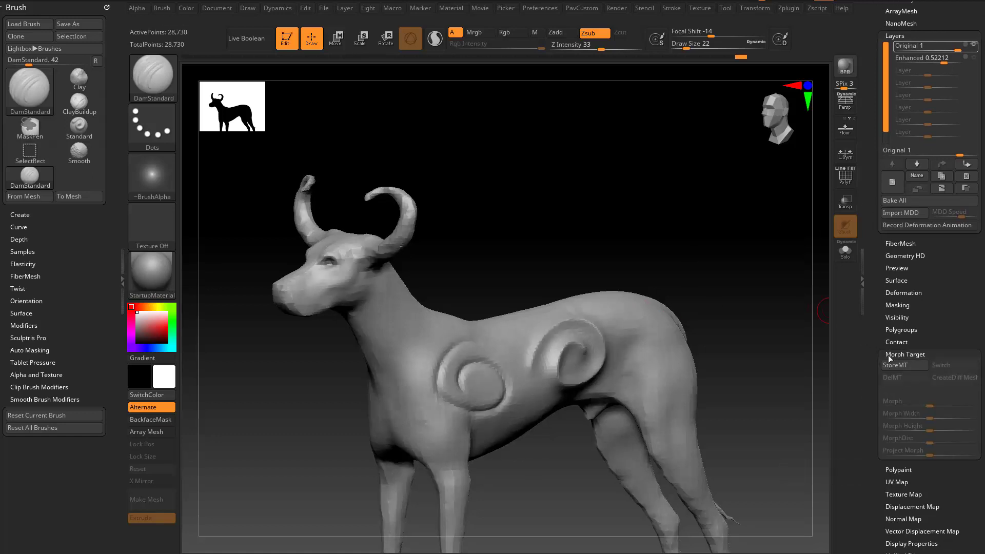
Toggle the Enhanced layer on and back off, and store the current shape as a morph target
scroll(883, 359, up, 4)
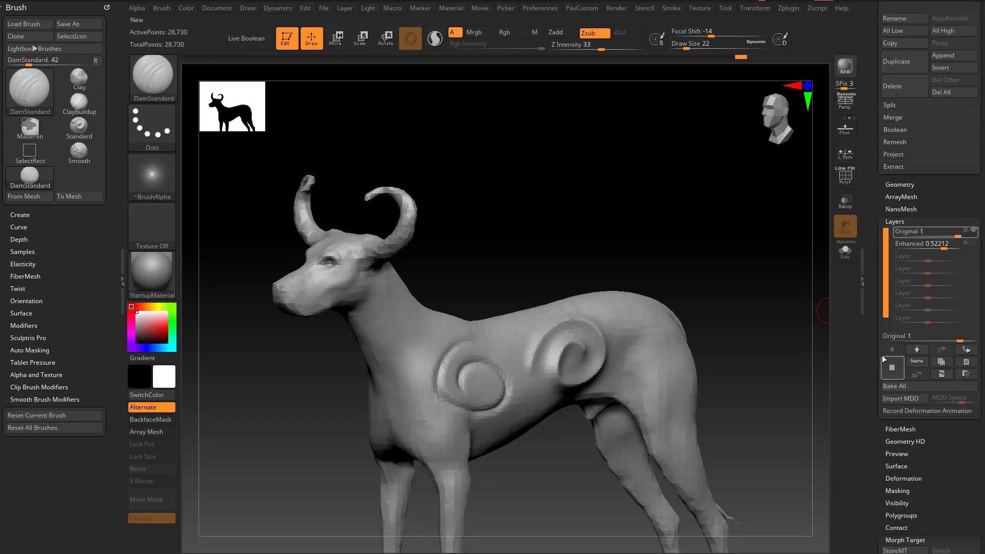
click(974, 243)
drag(940, 249, 946, 255)
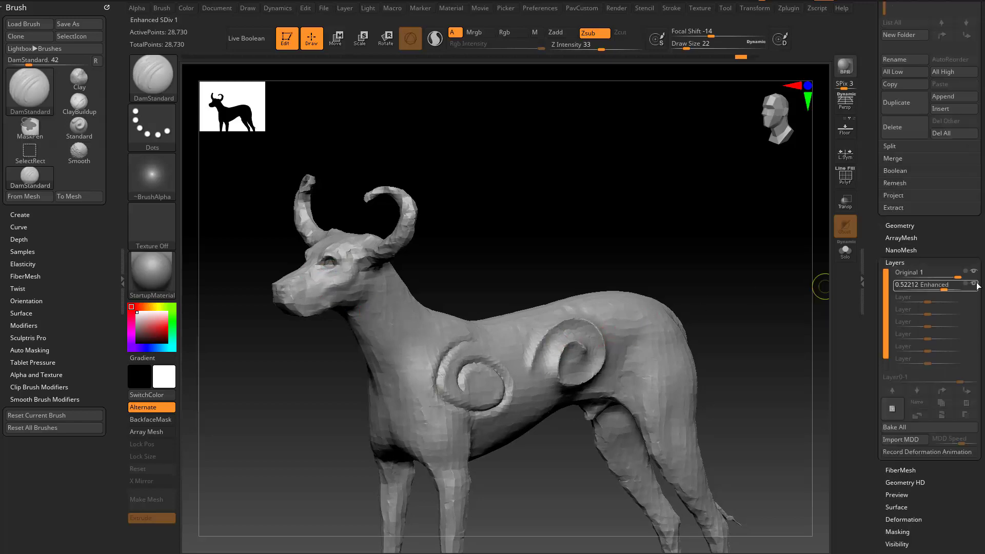
click(974, 284)
drag(875, 302, 878, 209)
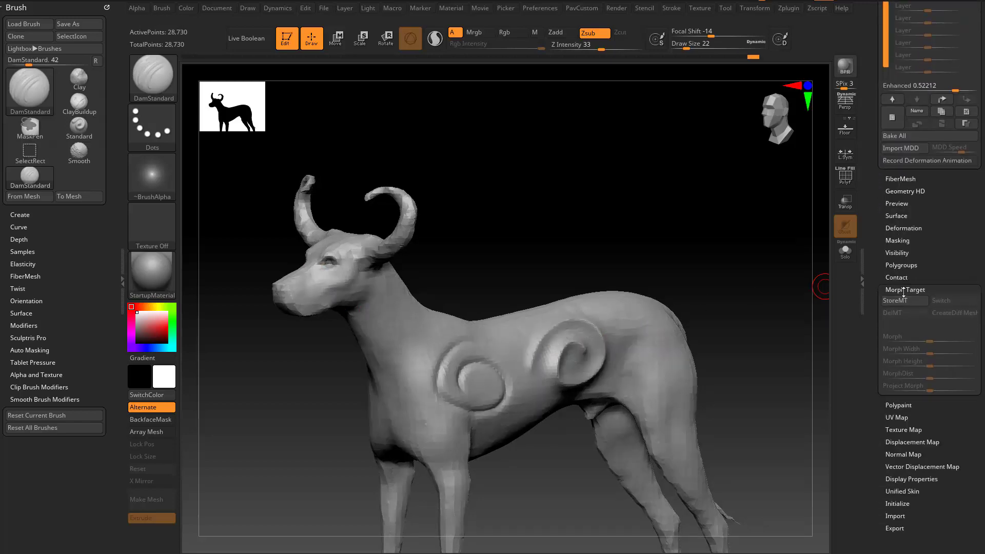
click(902, 301)
Show the Enhanced layer and raise its intensity to about 0.84
drag(873, 268, 889, 345)
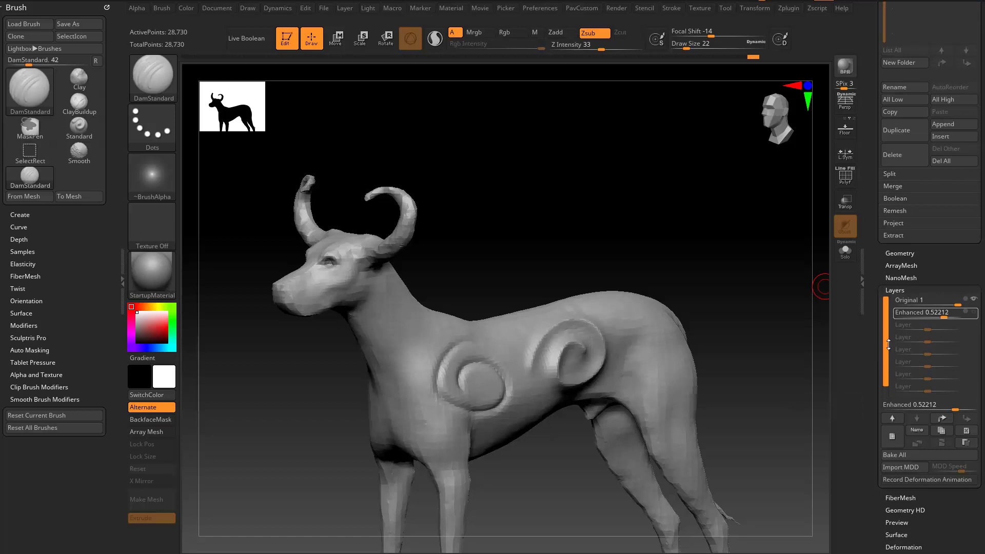
click(974, 313)
mouse_move(953, 318)
mouse_down()
mouse_move(964, 318)
mouse_move(955, 317)
mouse_up()
drag(957, 408, 957, 409)
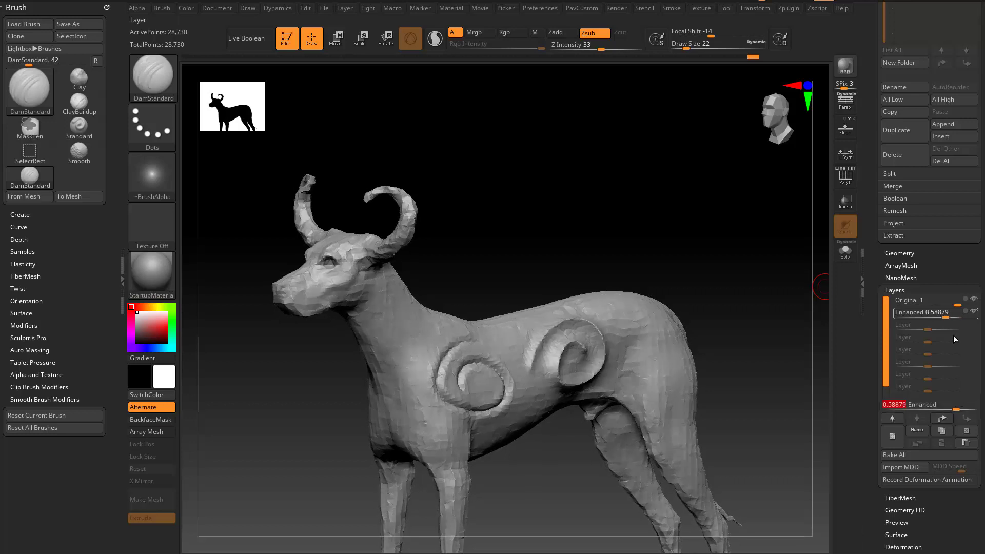
drag(947, 317, 953, 317)
Bake all layers into the mesh and switch it to the stored morph target
scroll(906, 302, down, 1)
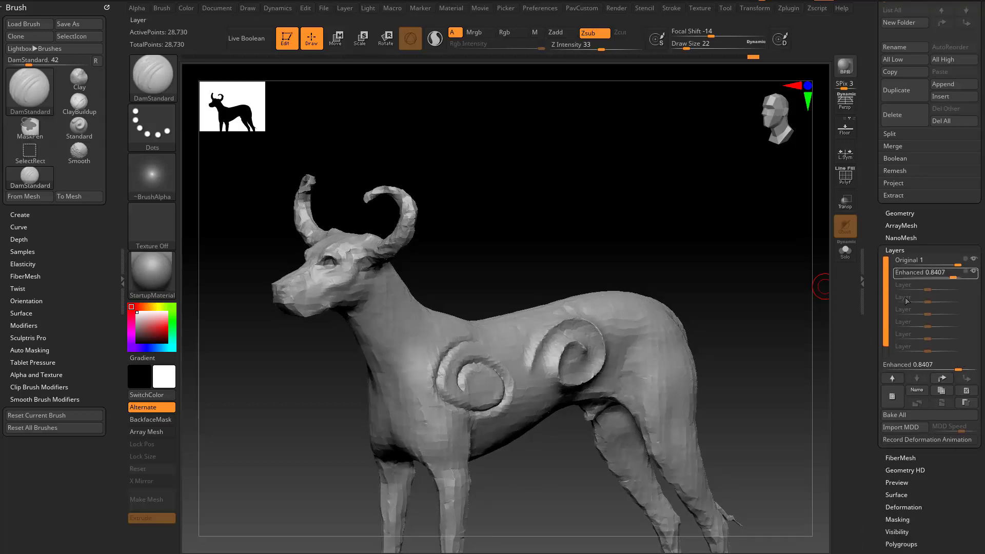
click(895, 415)
drag(873, 396, 868, 306)
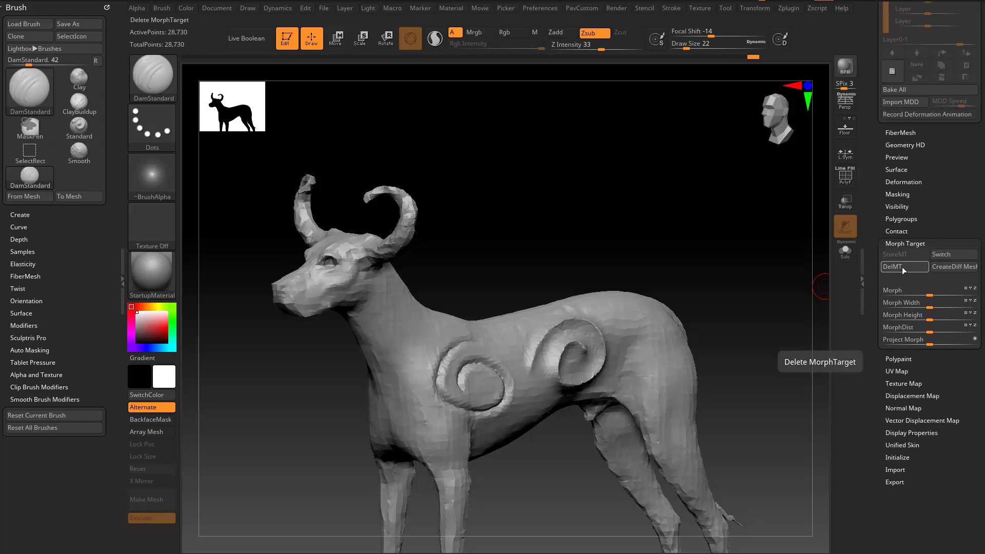
click(943, 255)
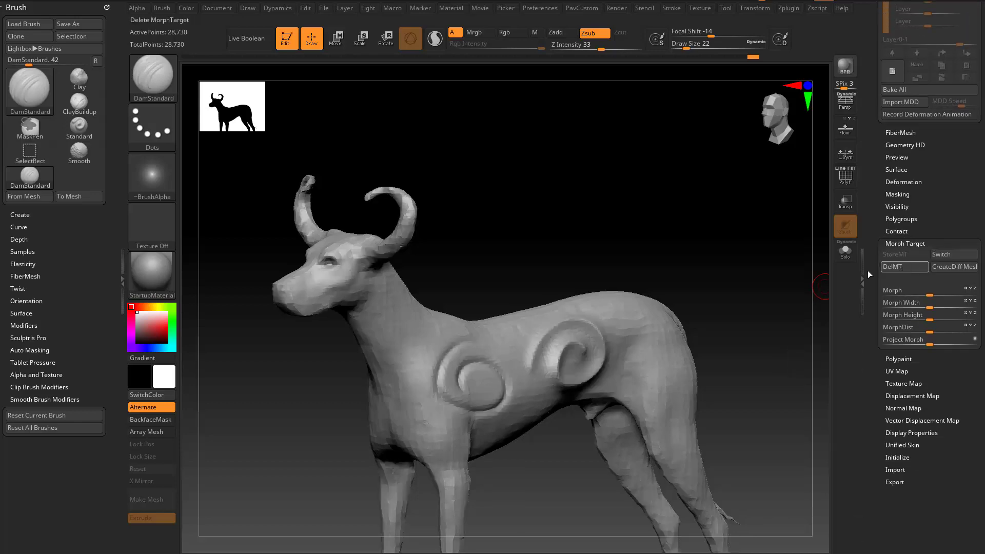
Choose the Morph brush with a draw size of 54, RGB painting off and Z Intensity 100
key(b)
key(m)
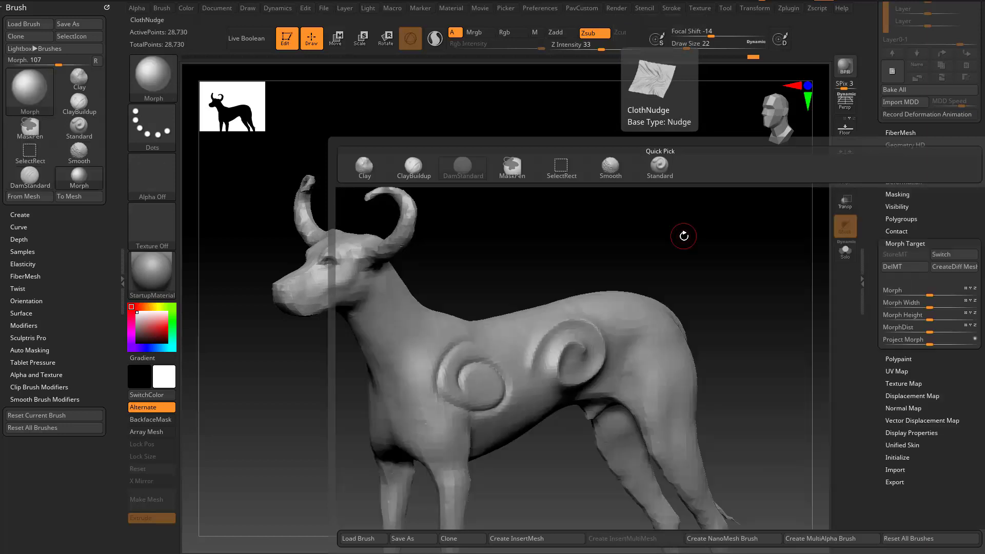
key(o)
key(s)
drag(704, 280, 712, 280)
drag(712, 281, 715, 279)
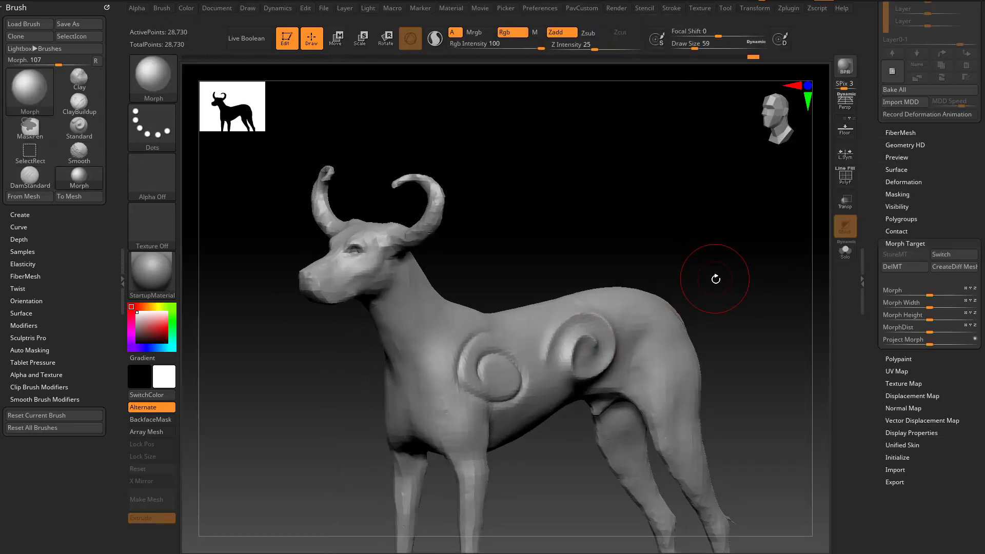
click(512, 33)
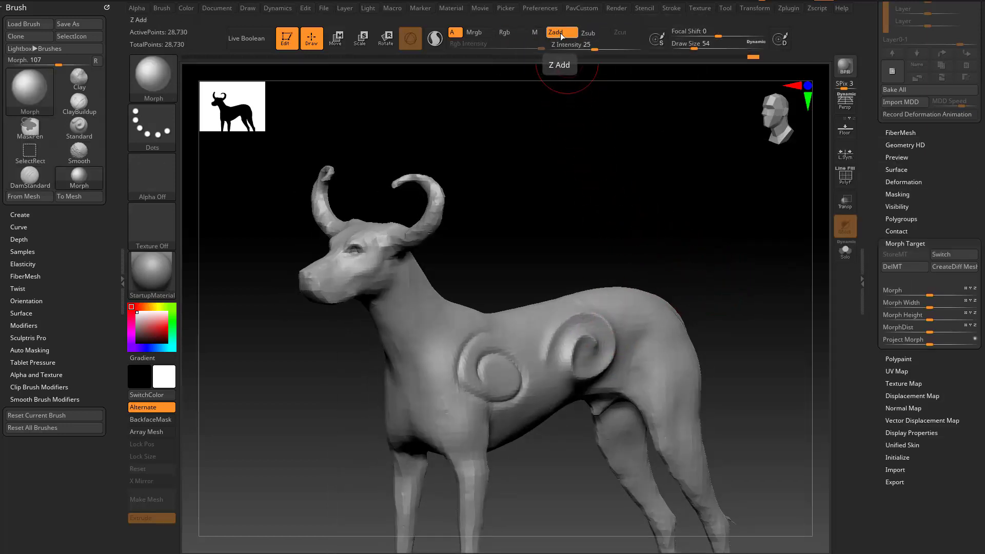
drag(596, 45, 645, 45)
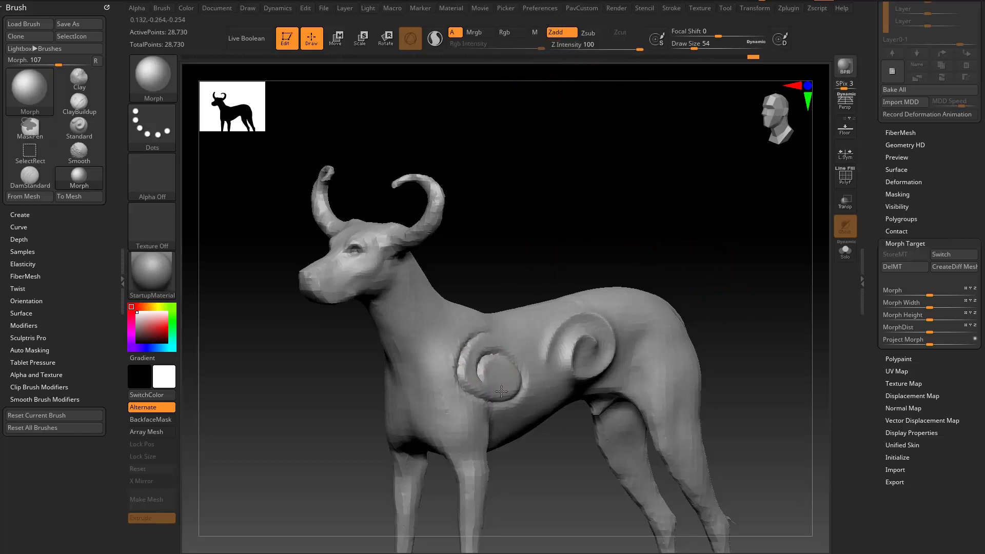
Brush the enhanced detail back into the shoulder and flank spirals with the Morph brush
drag(501, 391, 483, 379)
drag(712, 279, 660, 281)
mouse_move(565, 356)
mouse_down()
mouse_move(610, 321)
mouse_move(623, 373)
mouse_up()
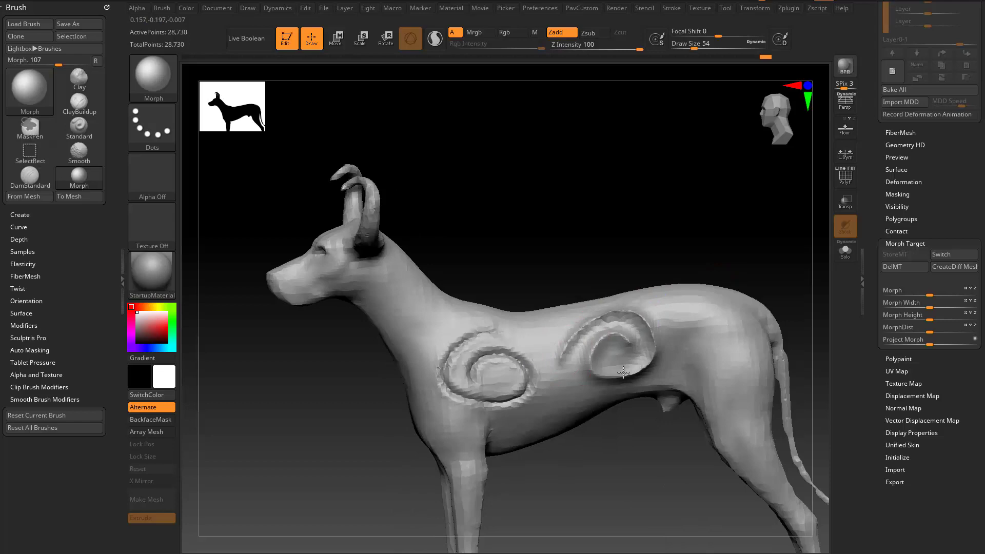
drag(649, 246, 768, 285)
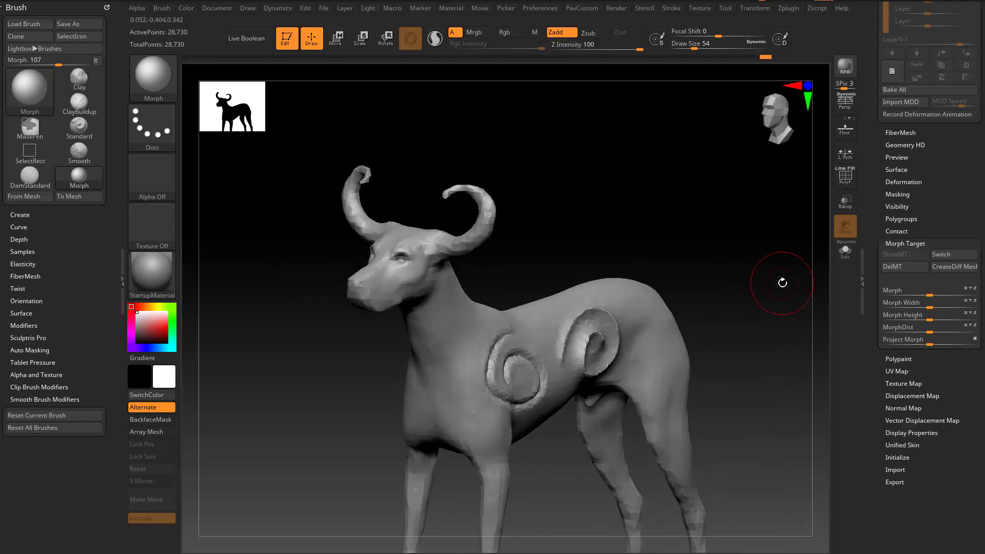
Clone the dog tool repeatedly to fill the tool palette with copies up to Dog_8
mouse_move(870, 172)
mouse_down()
mouse_move(852, 335)
mouse_move(869, 215)
mouse_up()
drag(872, 275, 873, 528)
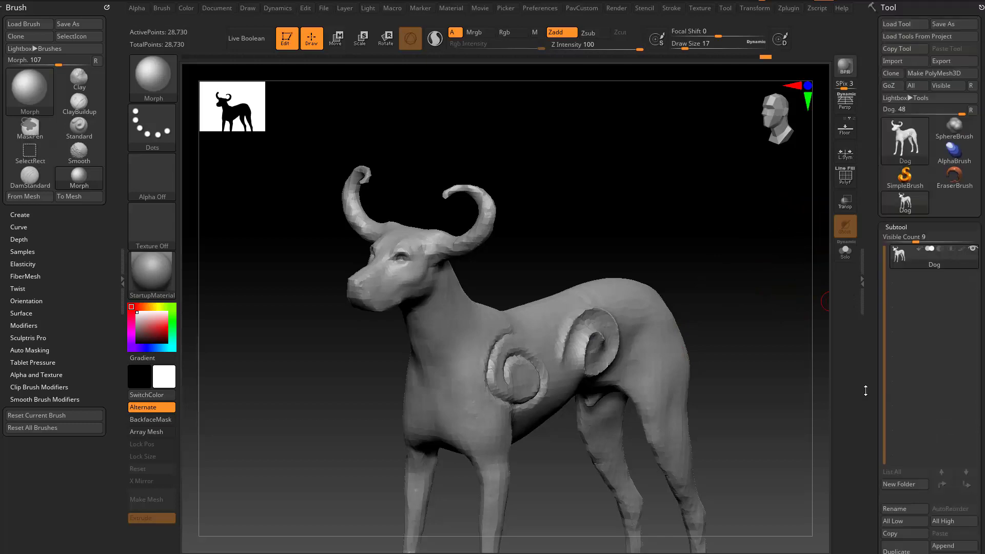
click(892, 74)
click(892, 73)
click(892, 74)
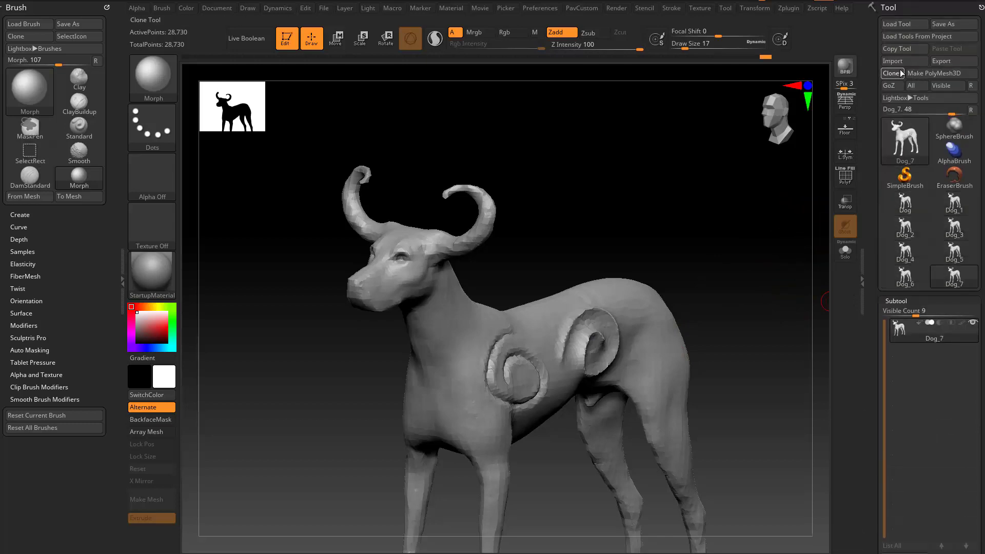
click(892, 74)
click(893, 73)
Run the Delete Unselected Tools macro and confirm it to remove every dog tool except Dog_8
drag(870, 245, 876, 145)
drag(872, 279, 869, 106)
drag(866, 184, 875, 337)
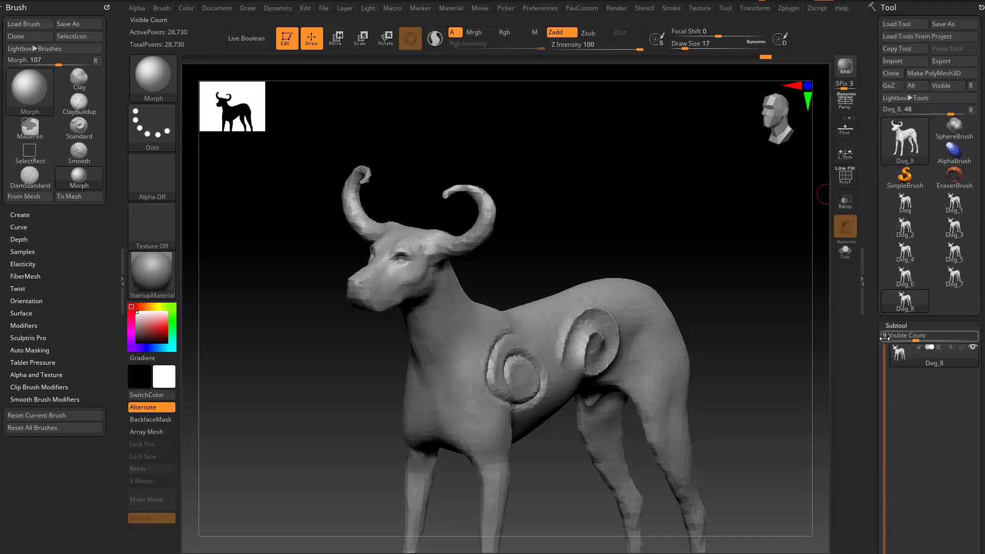
click(391, 8)
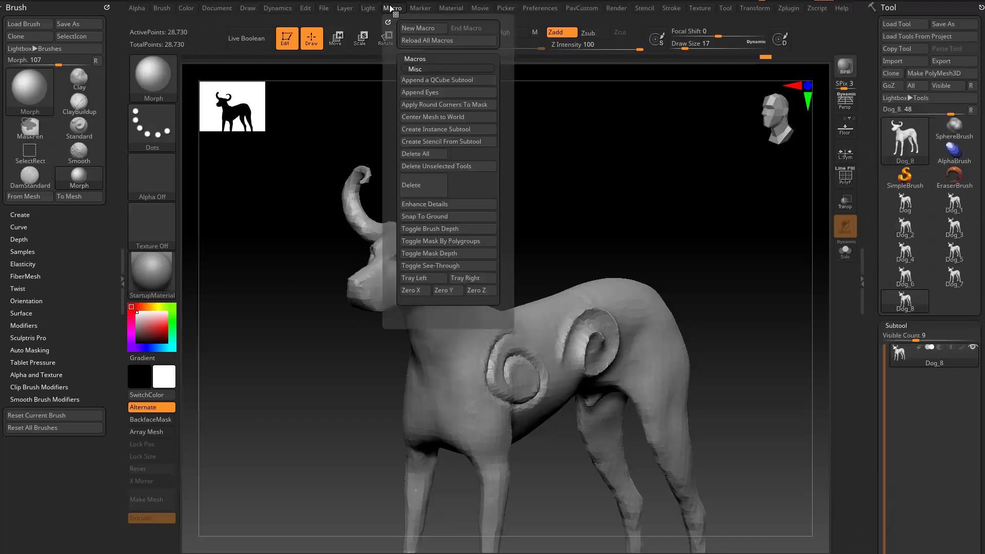
click(457, 168)
click(534, 191)
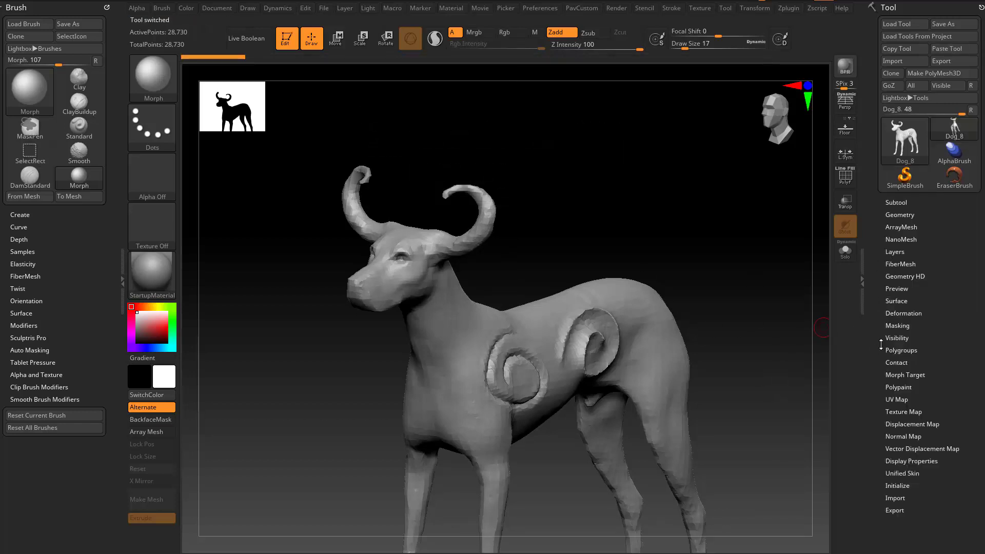
mouse_move(690, 253)
mouse_down()
mouse_move(713, 255)
mouse_move(715, 277)
mouse_move(701, 277)
mouse_move(695, 225)
mouse_up()
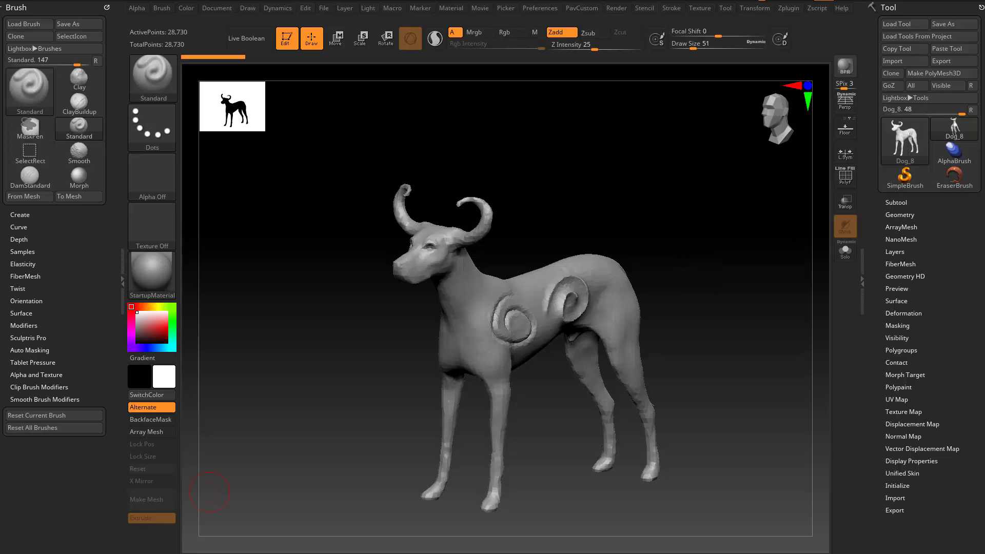
Switch to the browser and look through the YouTube playlists, the ZBrush for Ideation artwork page and the artist's ArtStation portfolio
key(alt+Tab)
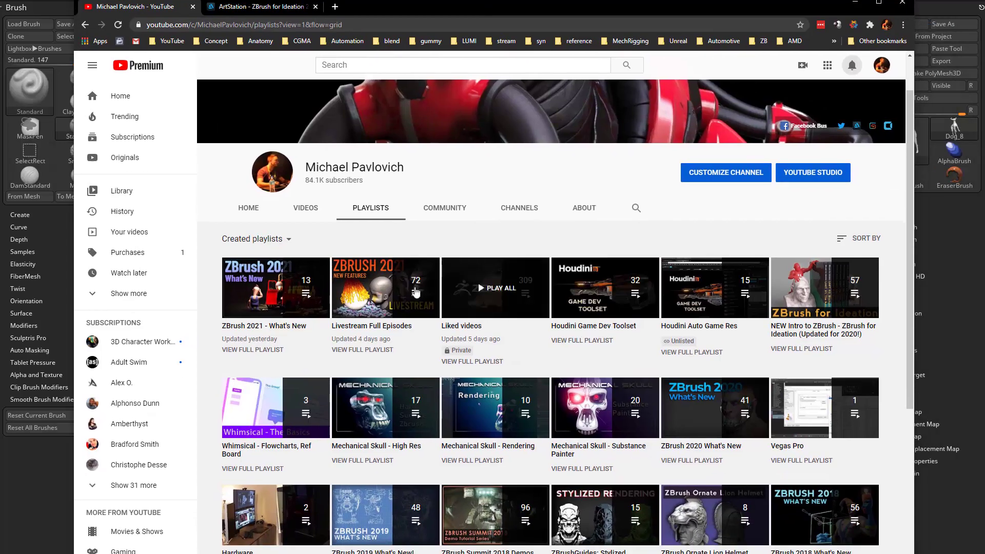
click(264, 6)
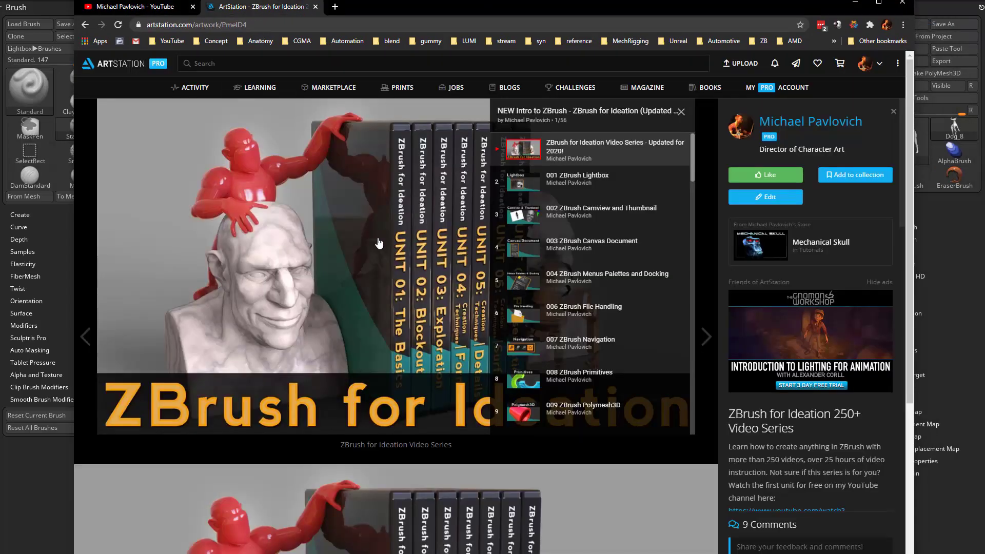
click(85, 24)
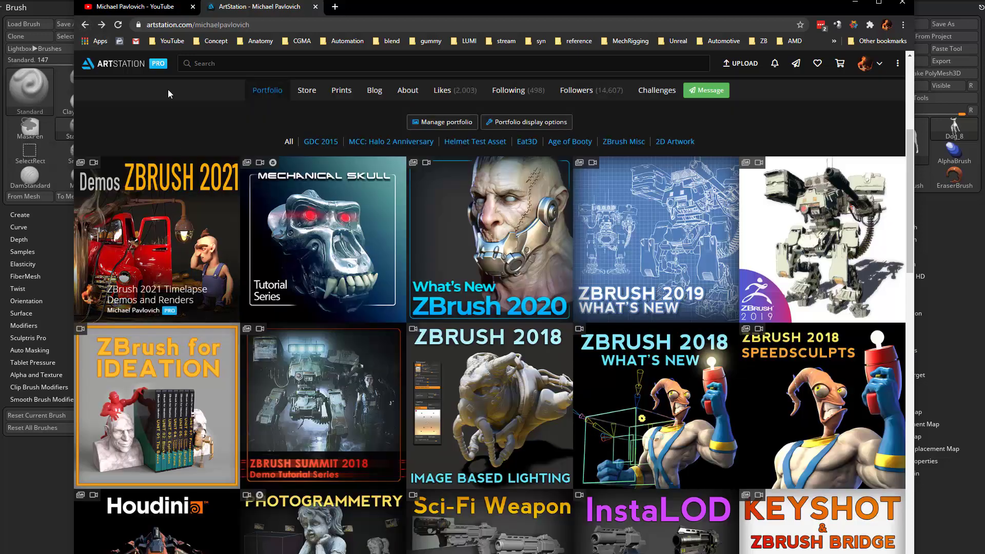
drag(387, 7, 446, 553)
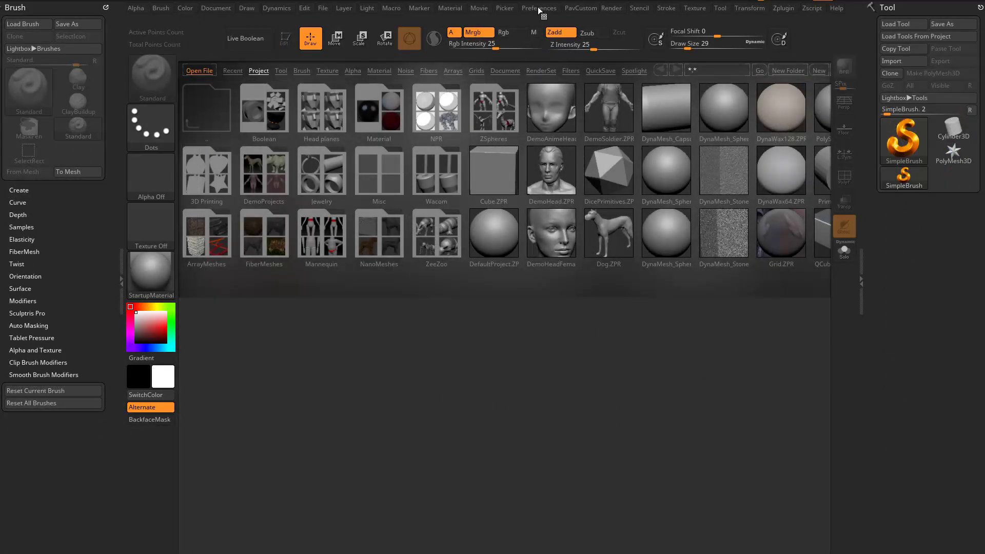
Switch back to ZBrush and show the Tablet Driver API options in the tablet preferences
click(539, 8)
click(551, 243)
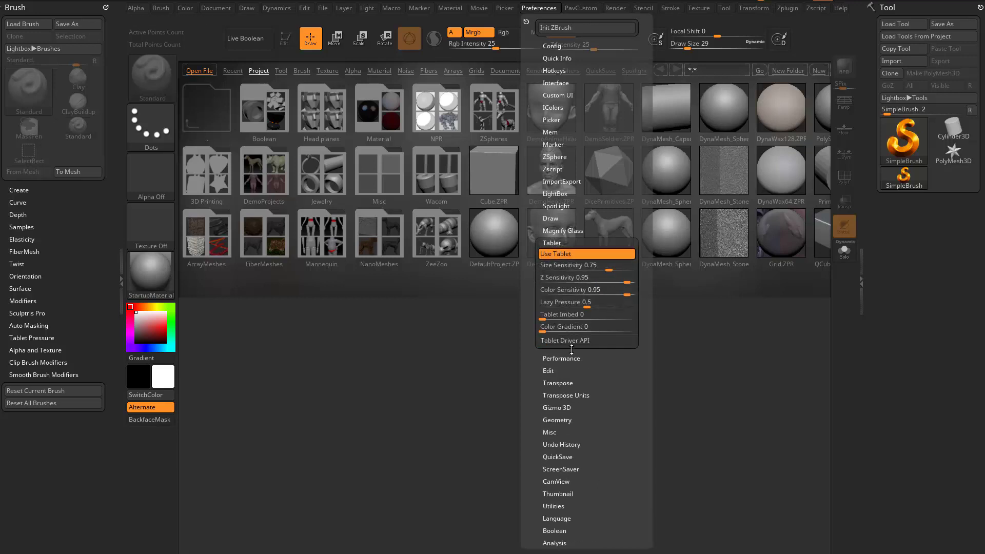
click(567, 341)
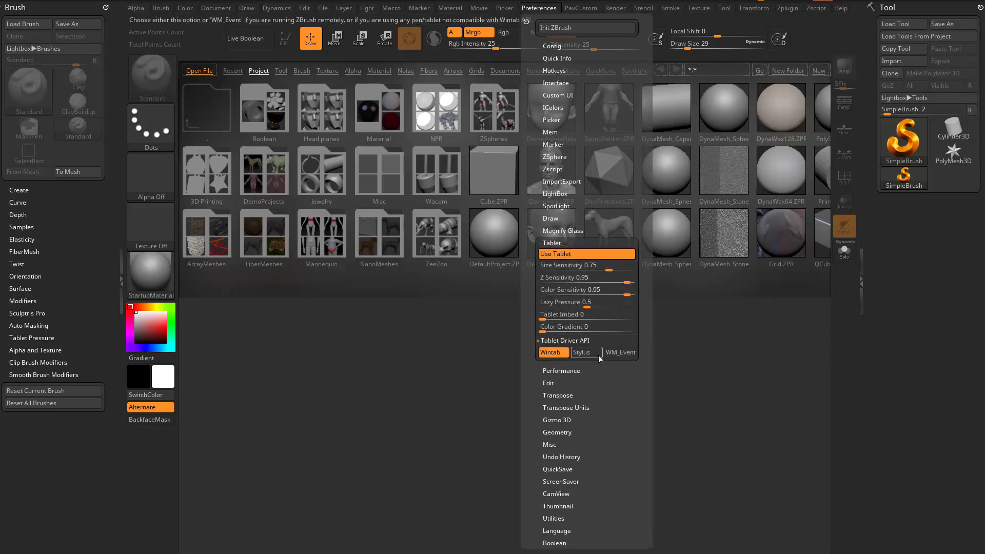